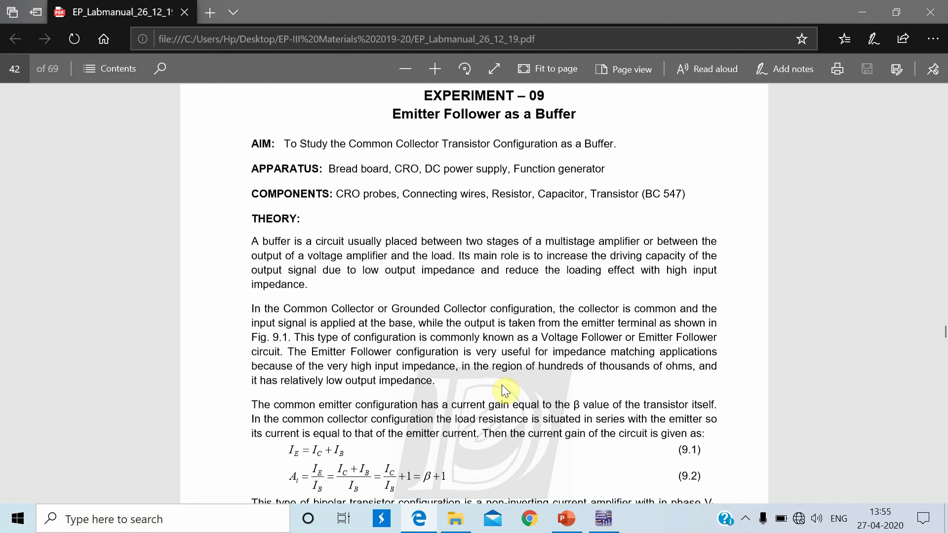
# Scroll the lab manual PDF down to Fig. 9.1, the common collector circuit diagram on page 42.
pyautogui.scroll(-3, 503, 388)
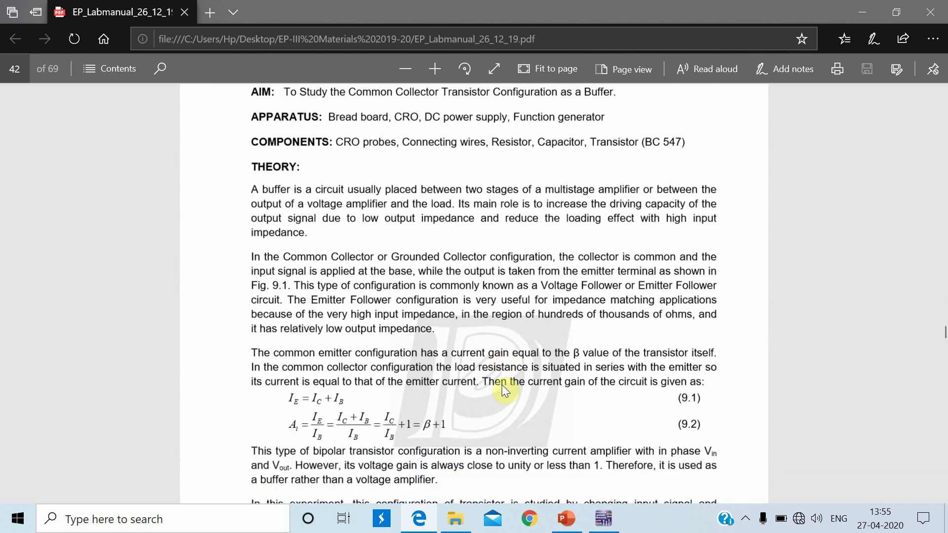
pyautogui.scroll(-5, 501, 385)
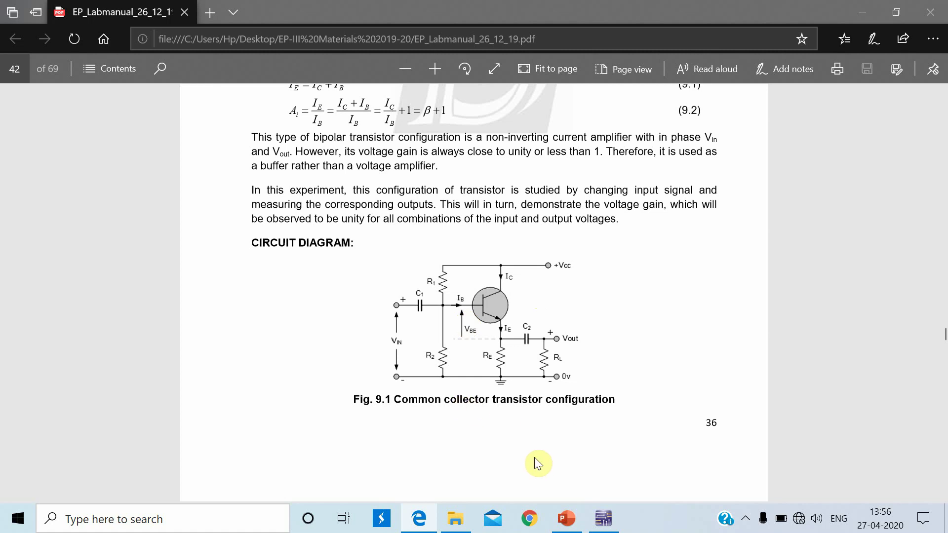
# Wire RL's bottom lead to the ground line and bring up XFG1's 1 kHz, 20 mVp sine settings.
pyautogui.click(603, 518)
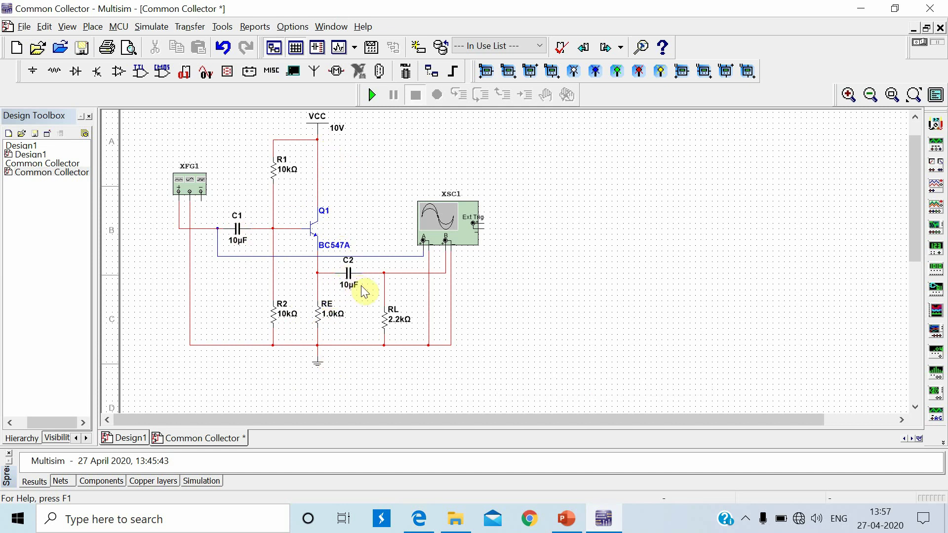
pyautogui.click(384, 345)
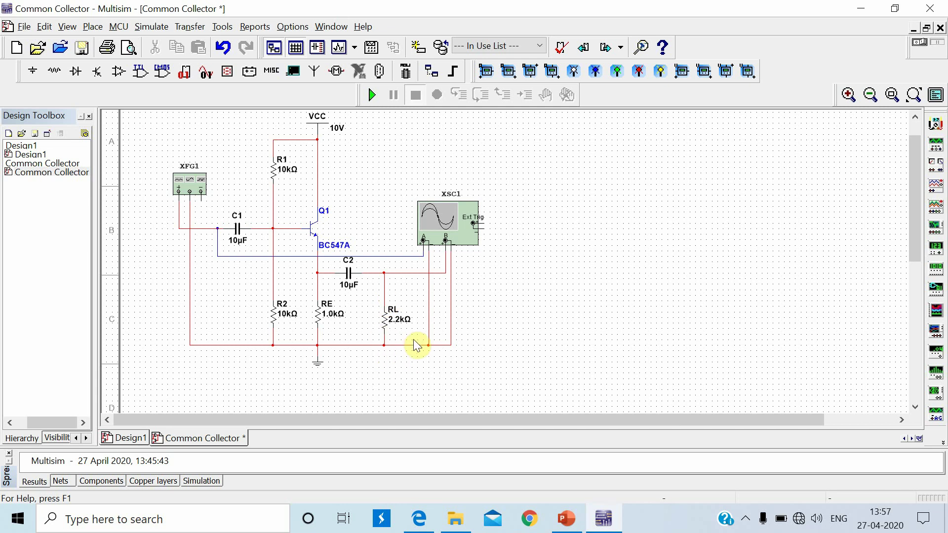
pyautogui.doubleClick(188, 179)
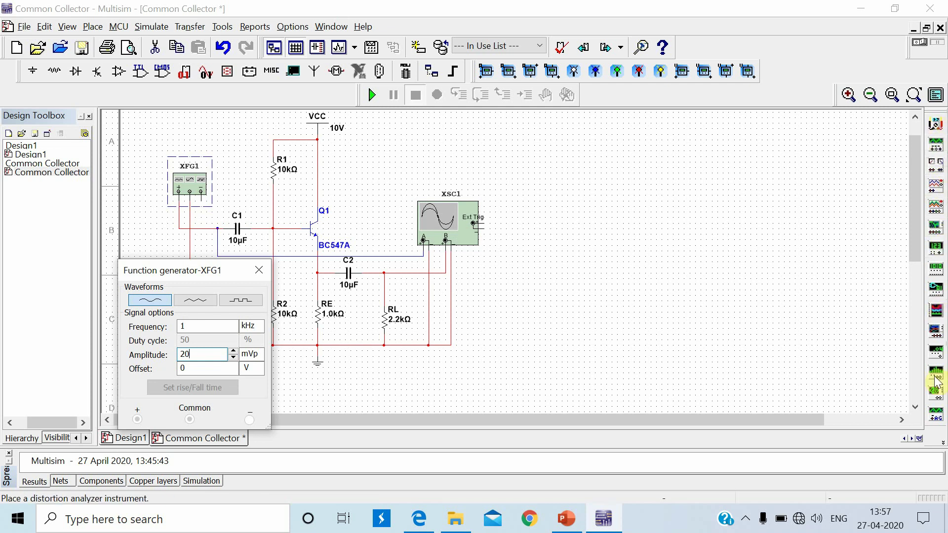
pyautogui.click(943, 443)
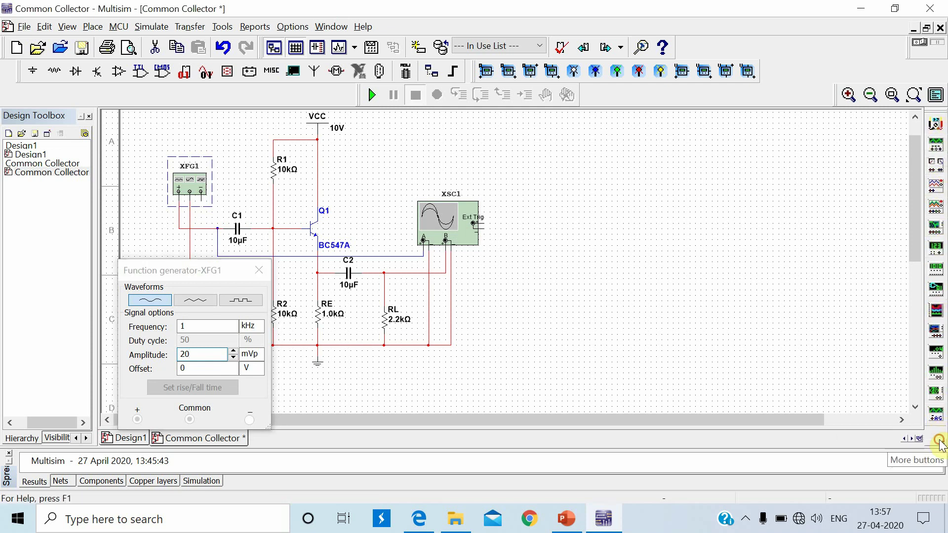
# Place a measurement probe on the circuit's output wire.
pyautogui.moveTo(878, 381)
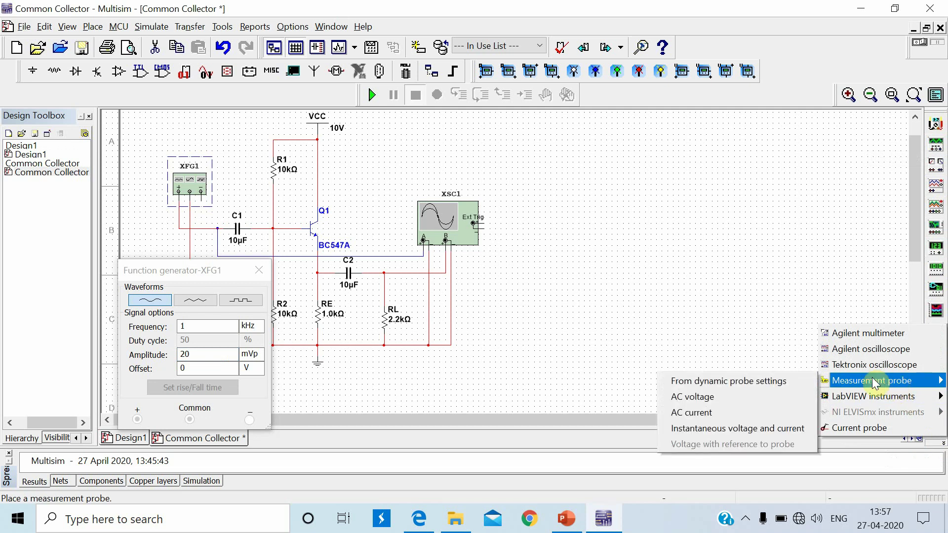
pyautogui.click(791, 382)
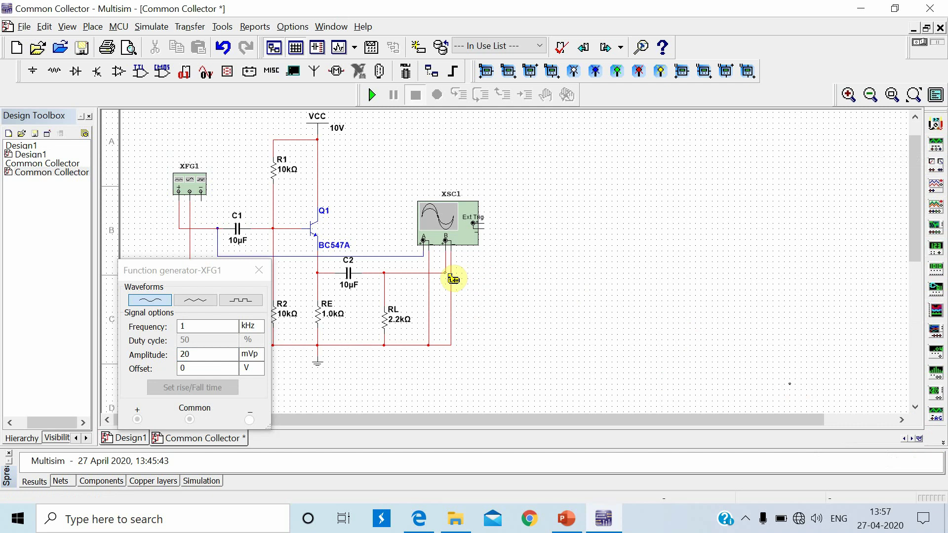
pyautogui.click(450, 276)
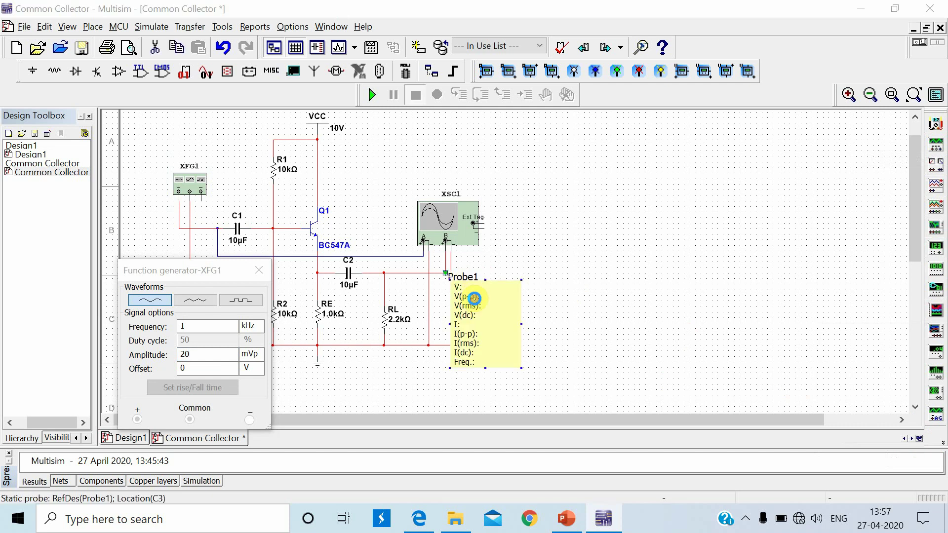
# Set Probe1 to display only the V(p-p) and Freq. readings.
pyautogui.doubleClick(475, 298)
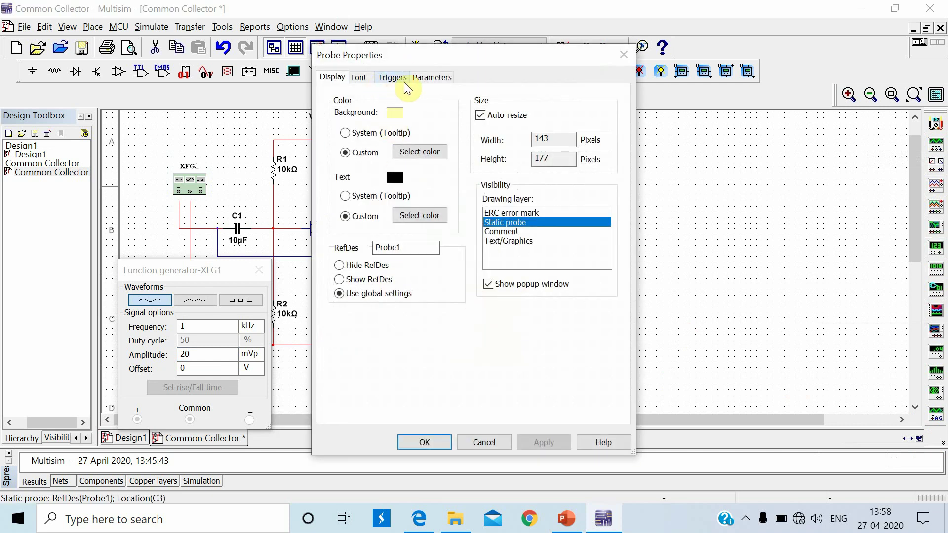
pyautogui.click(423, 78)
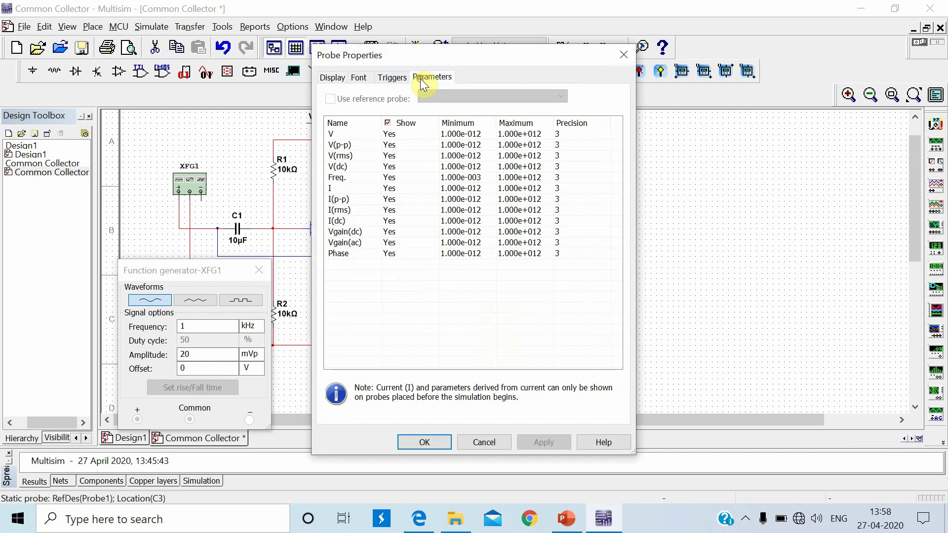
pyautogui.click(388, 122)
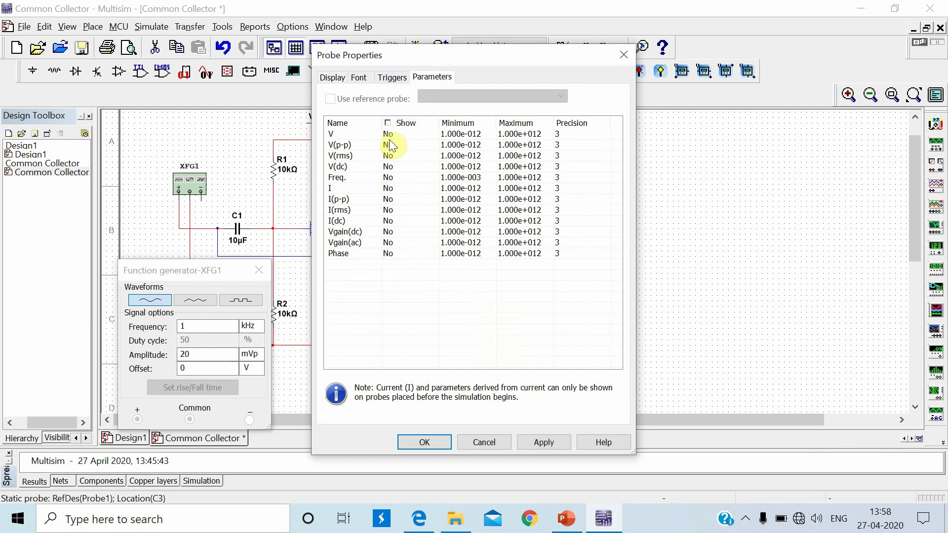
pyautogui.doubleClick(390, 146)
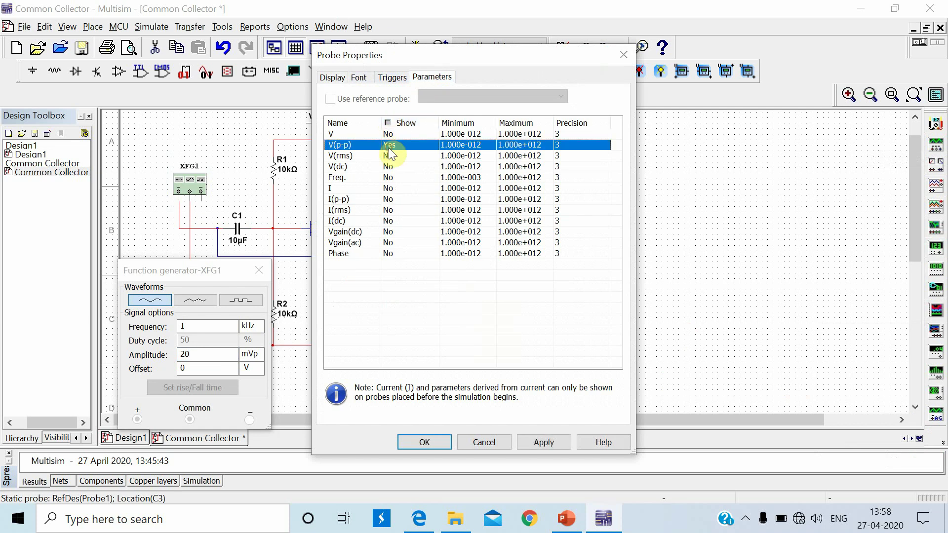
pyautogui.click(388, 179)
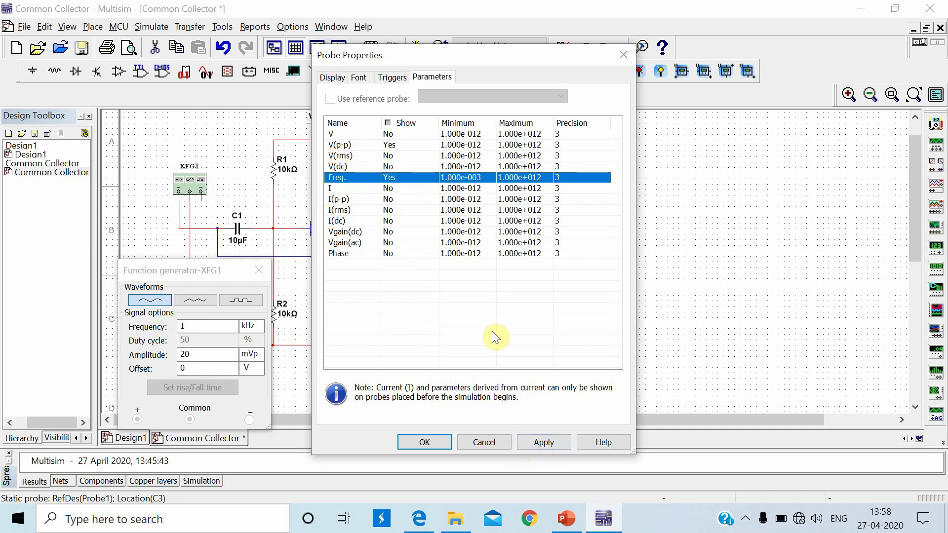
pyautogui.click(535, 440)
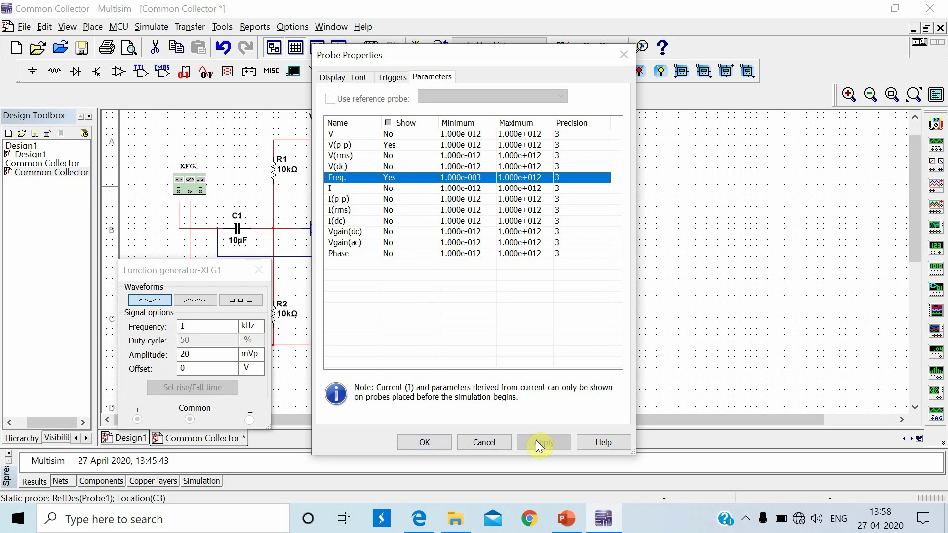
pyautogui.click(431, 443)
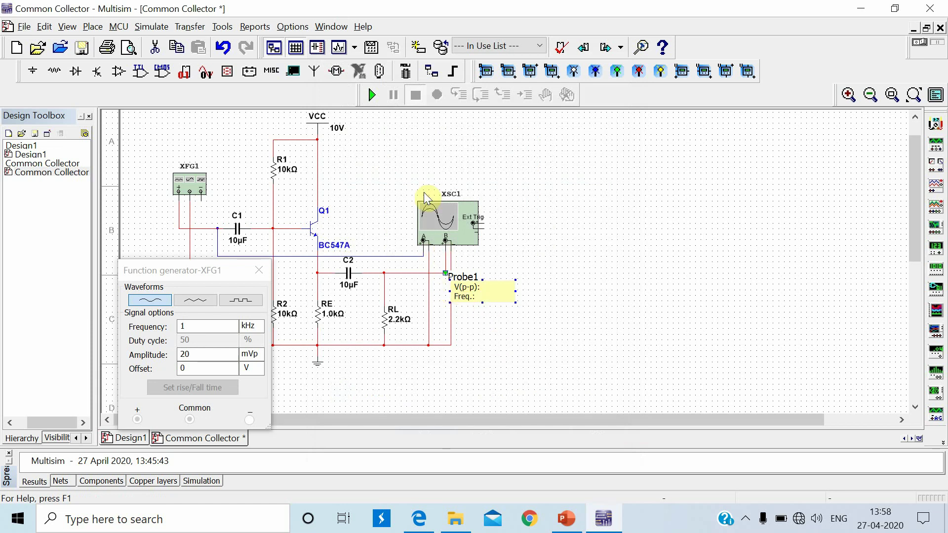
# Open the oscilloscope display and run the simulation, giving a 39.5 mV p-p, 1.00 kHz probe reading.
pyautogui.doubleClick(443, 225)
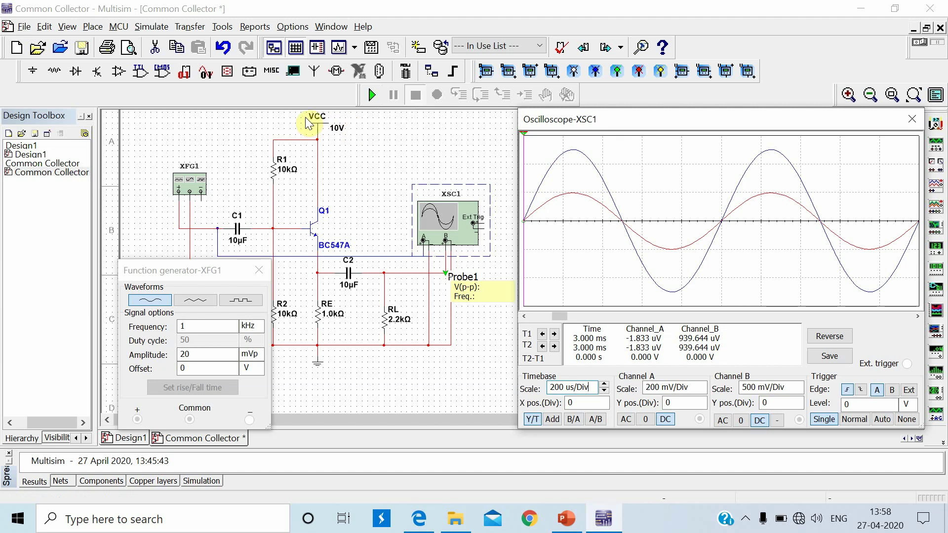
pyautogui.click(370, 96)
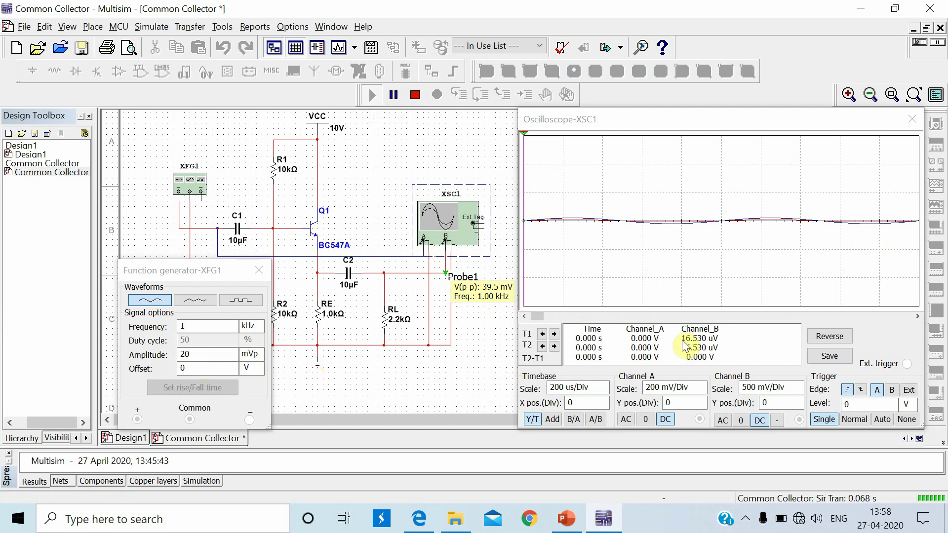
# Stop the simulation and lower the oscilloscope's Channel A scale to 10 mV/Div.
pyautogui.click(415, 96)
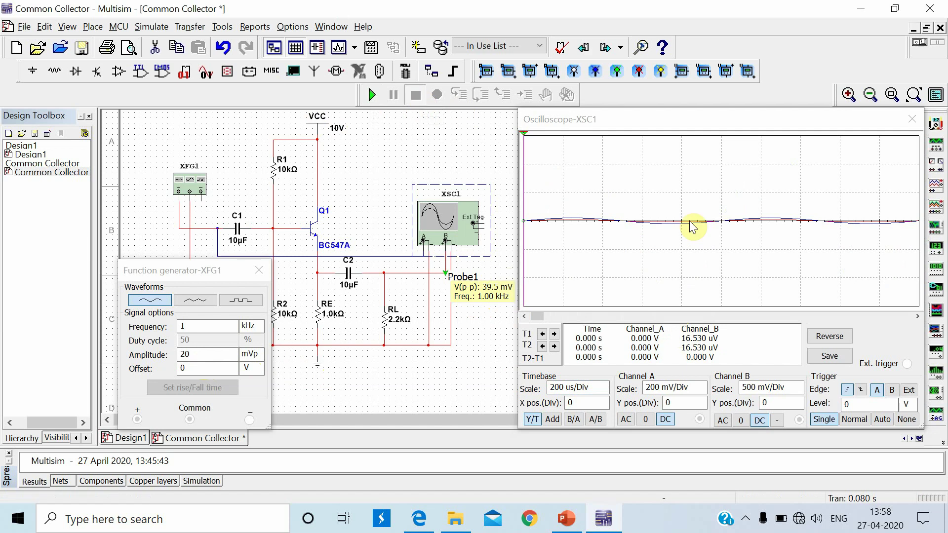
pyautogui.click(697, 391)
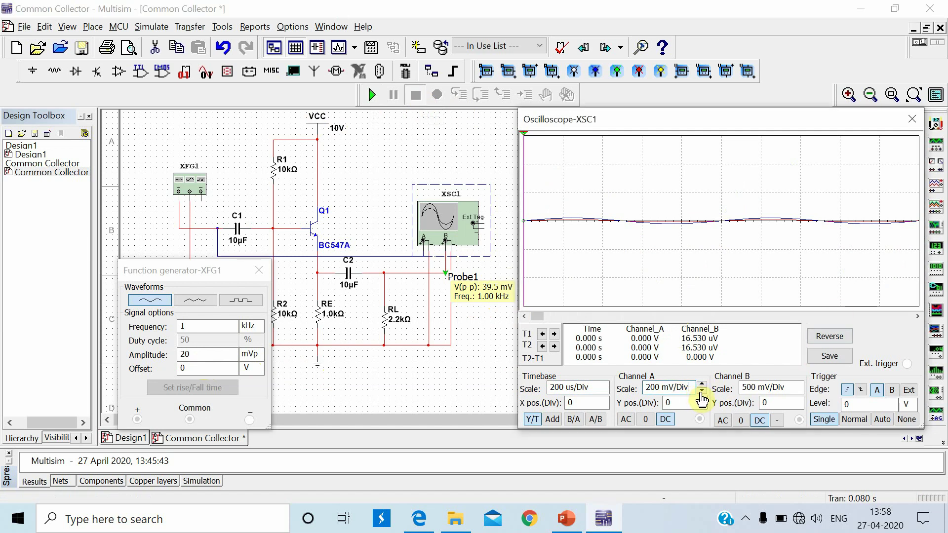
pyautogui.click(702, 391)
pyautogui.click(702, 391)
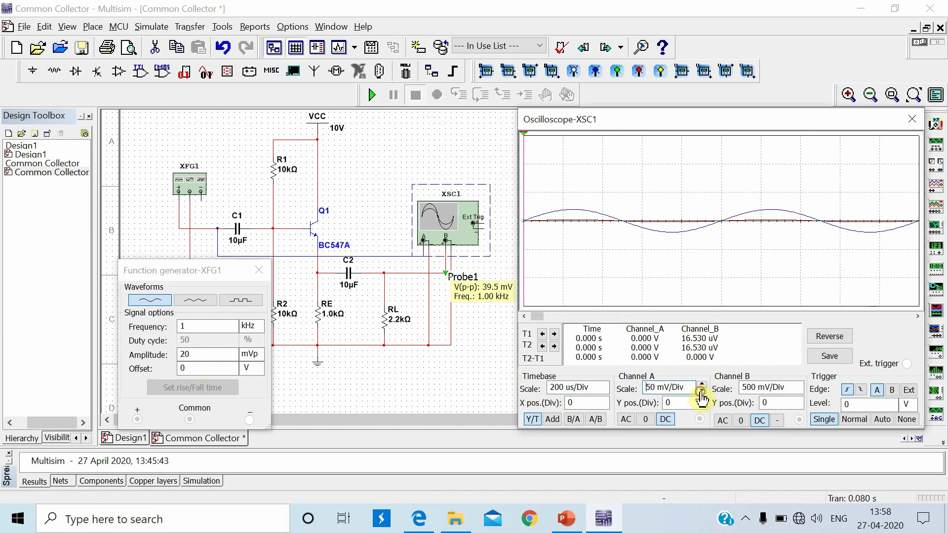
pyautogui.click(701, 392)
pyautogui.click(701, 392)
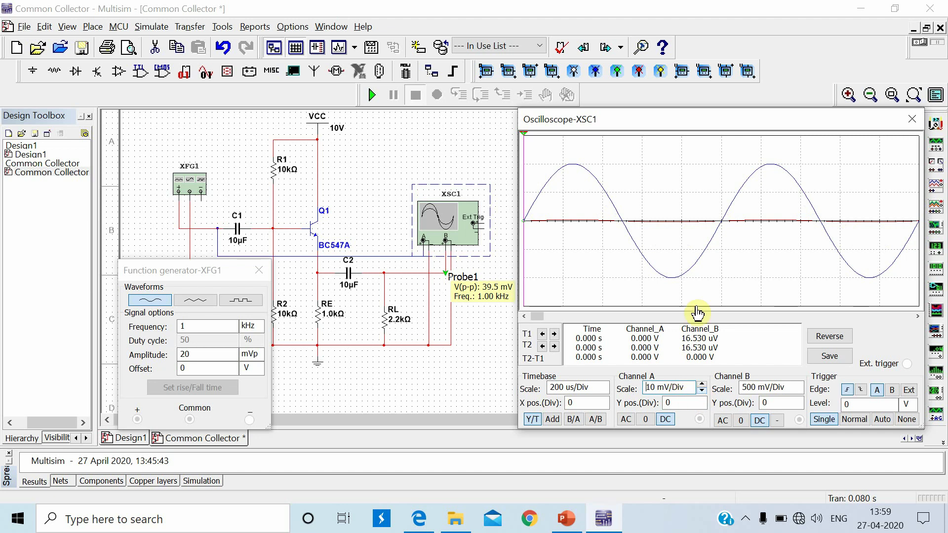
# Set Channel B scale to 20 mV/Div, briefly comparing the traces overlaid at 10 mV/Div.
pyautogui.click(796, 395)
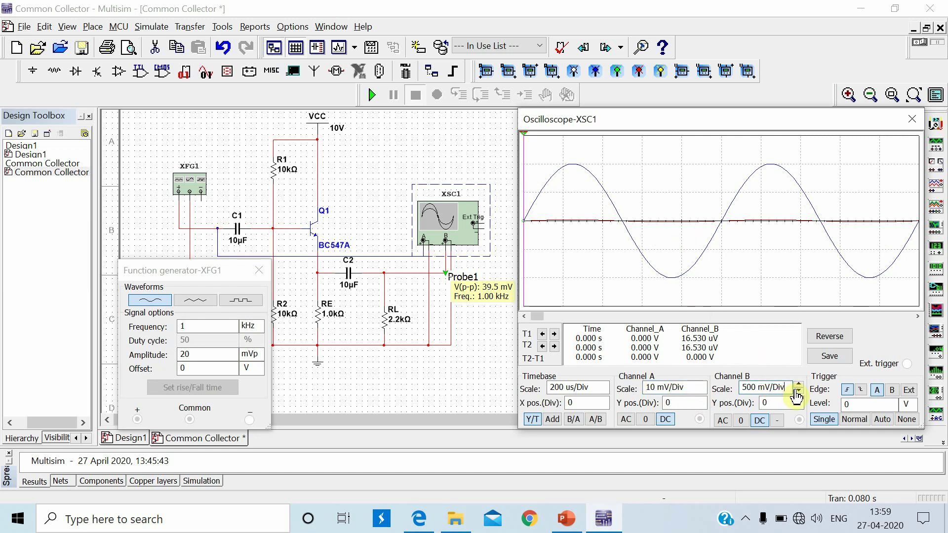
pyautogui.click(798, 395)
pyautogui.click(798, 395)
pyautogui.click(798, 395)
pyautogui.click(798, 395)
pyautogui.click(798, 395)
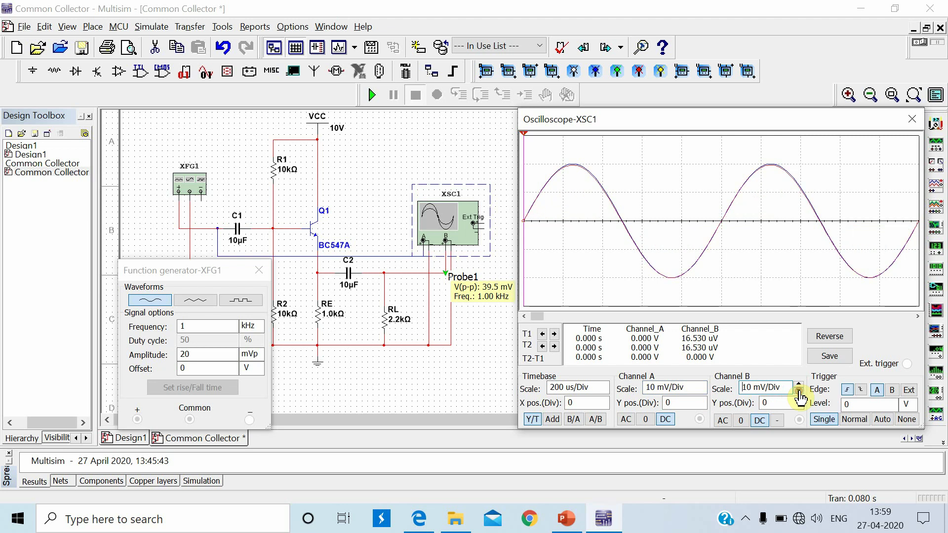
pyautogui.click(799, 386)
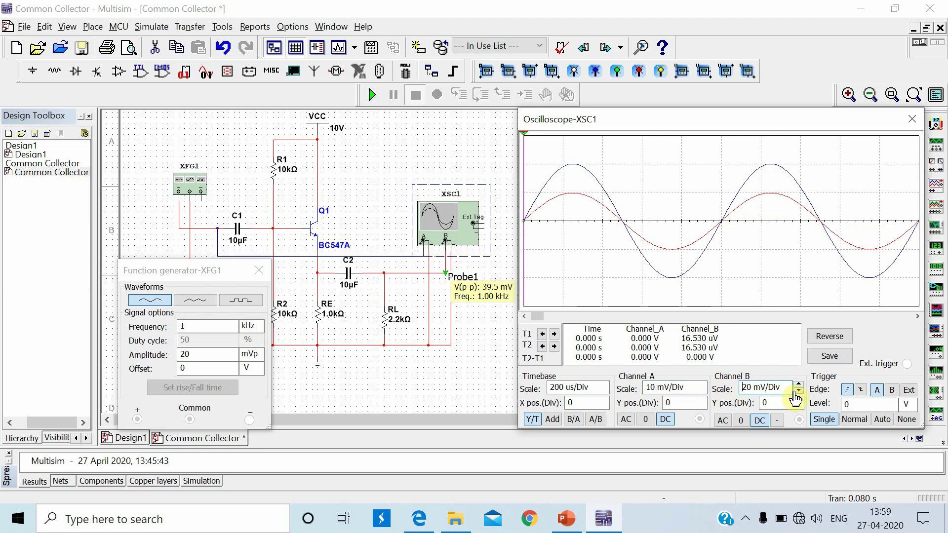
pyautogui.click(798, 392)
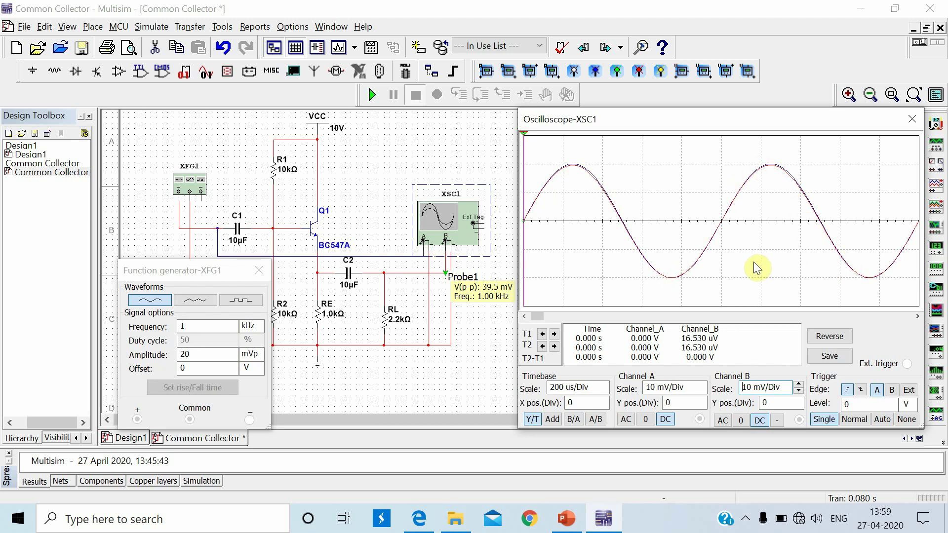
pyautogui.click(799, 385)
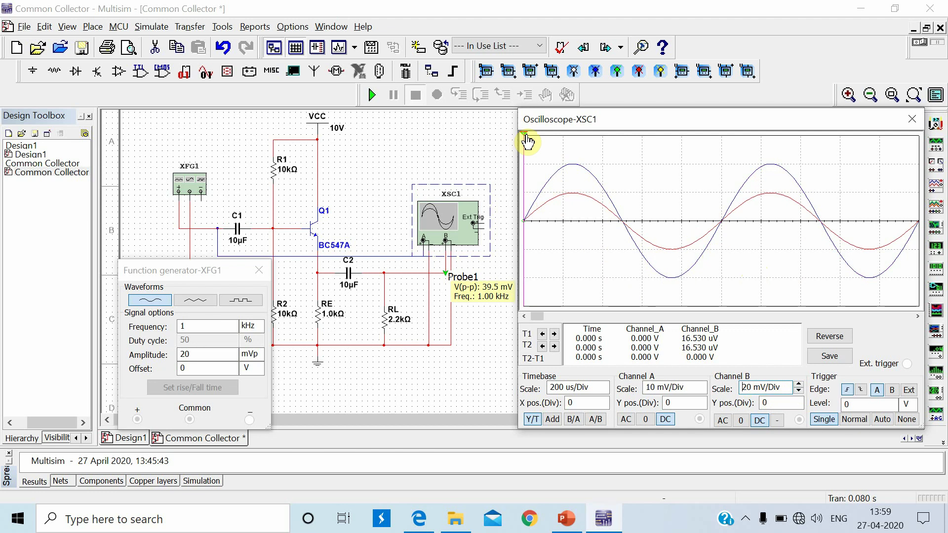
pyautogui.click(918, 316)
pyautogui.click(918, 316)
pyautogui.click(917, 316)
pyautogui.click(917, 316)
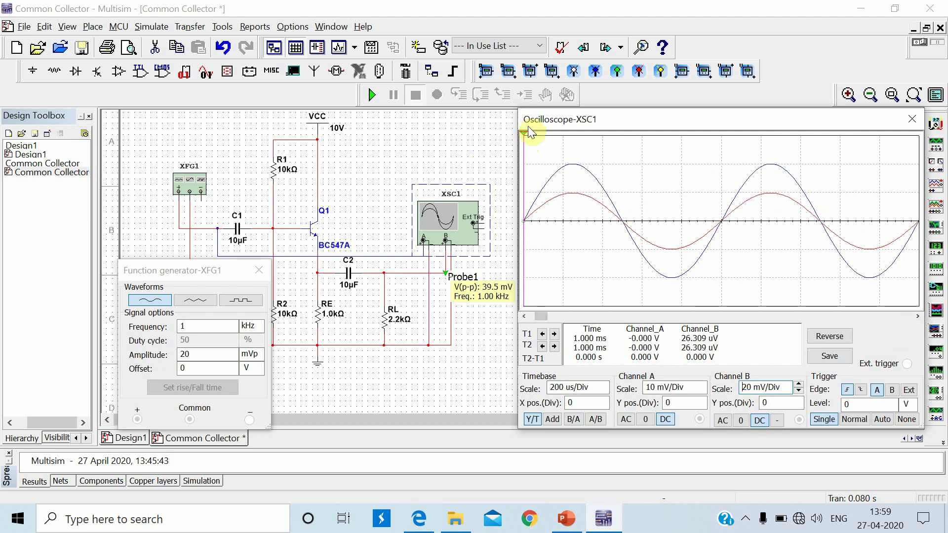
# Move cursor T2 onto a waveform peak at 2.251 ms, reading 19.994 mV (A) and 19.592 mV (B).
pyautogui.moveTo(527, 142); pyautogui.dragTo(773, 132)
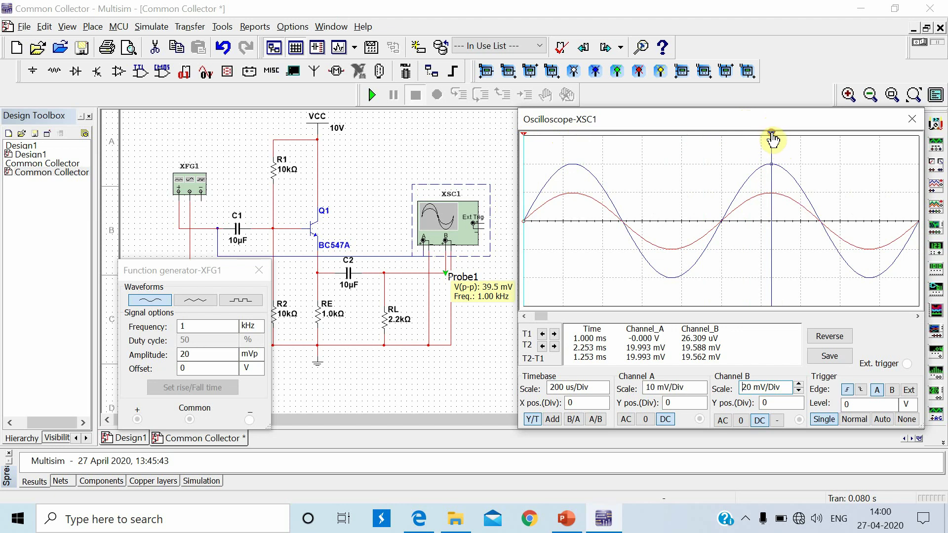
pyautogui.moveTo(772, 141); pyautogui.dragTo(772, 145)
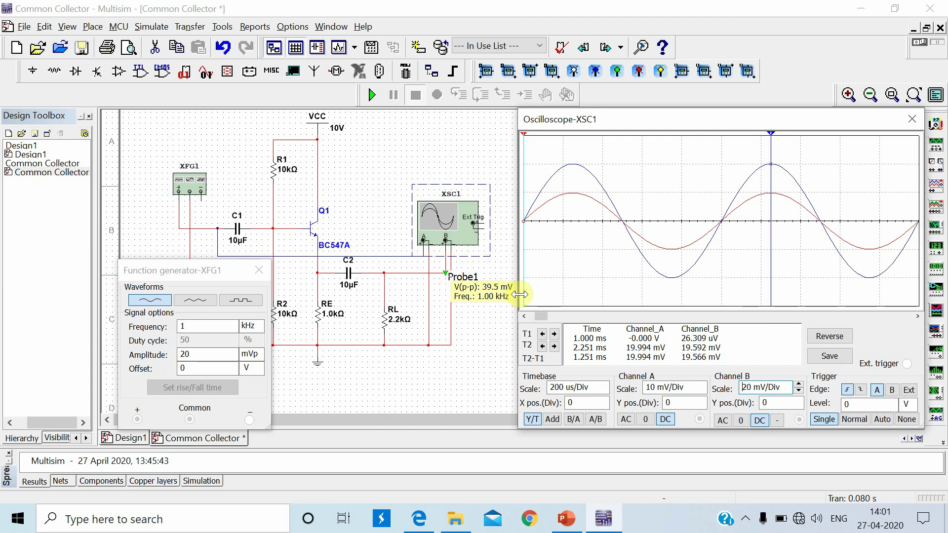
# Switch to the CC_Lab deck and present slide 1, 'Variation in Gain with respect to Vin', full-screen.
pyautogui.click(573, 527)
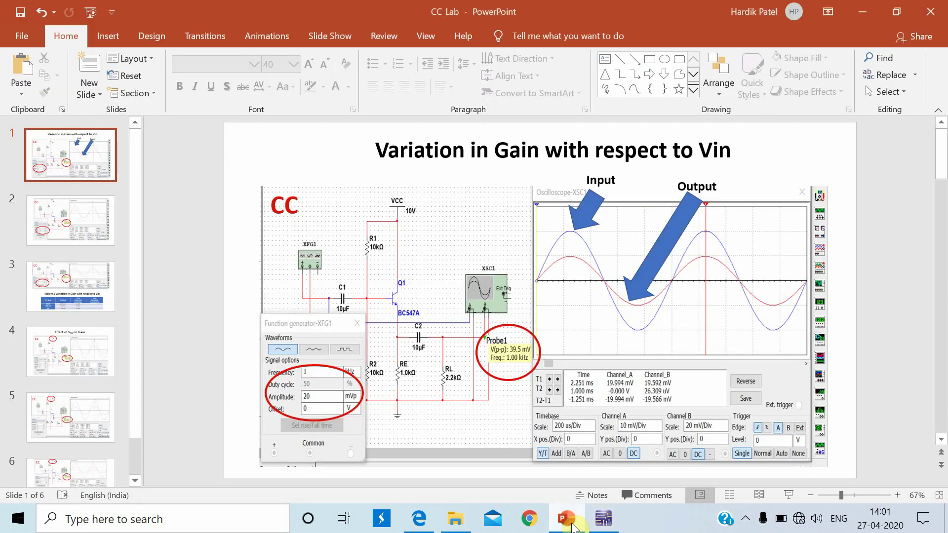
pyautogui.click(789, 495)
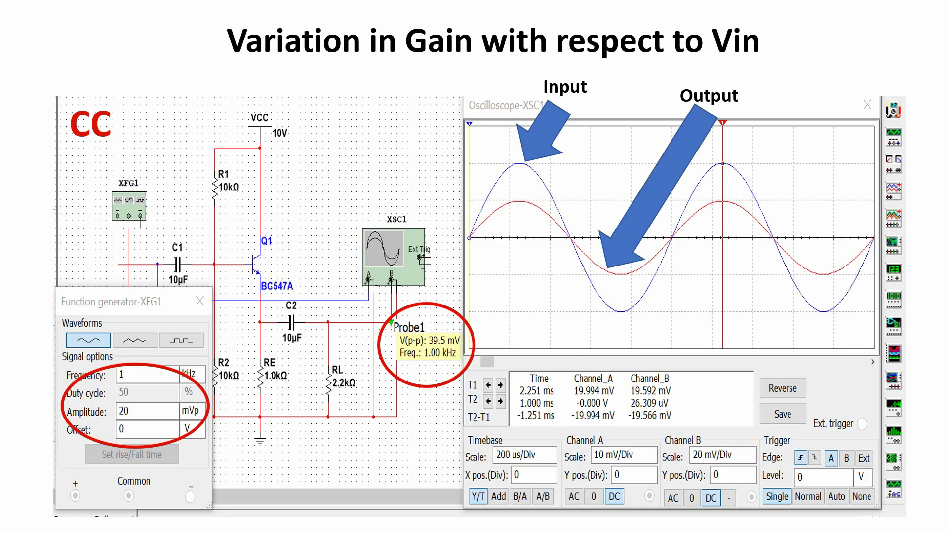